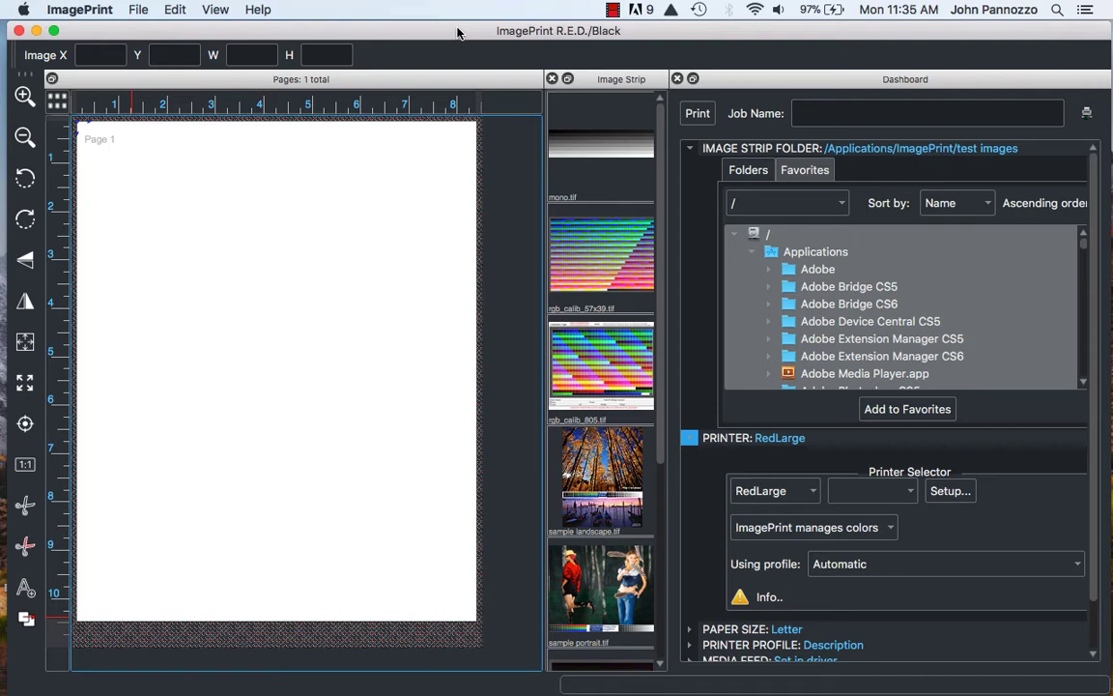
# Step: Open Printers & Scanners in System Preferences and view the Canon PRO-2000's details
pyautogui.click(21, 11)
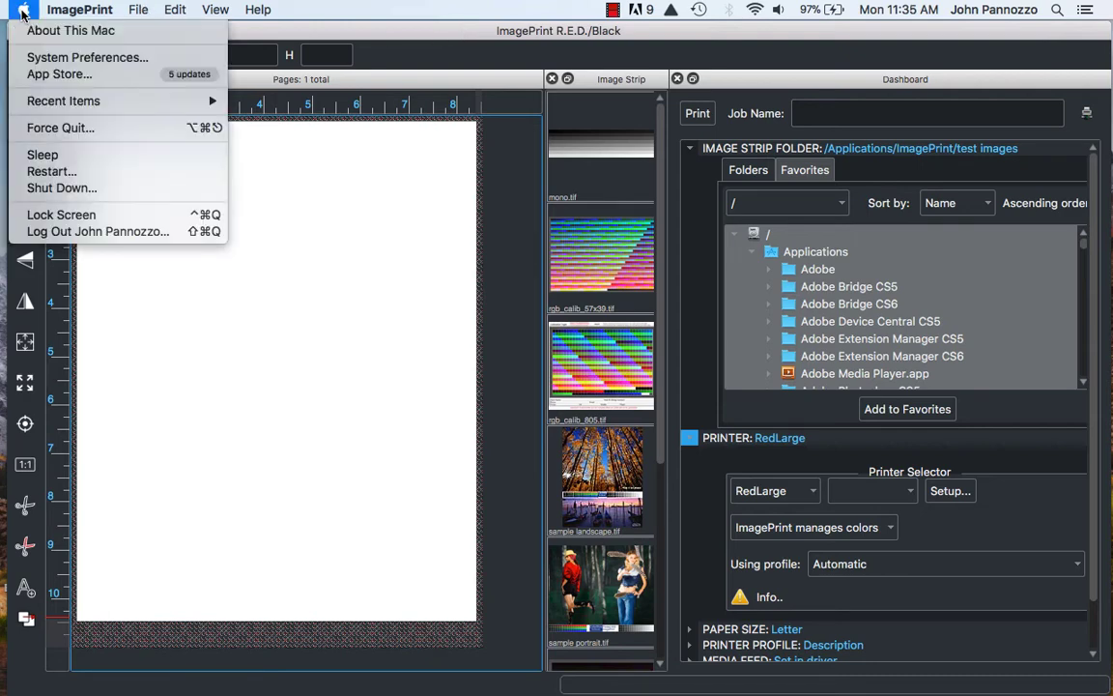
pyautogui.click(55, 58)
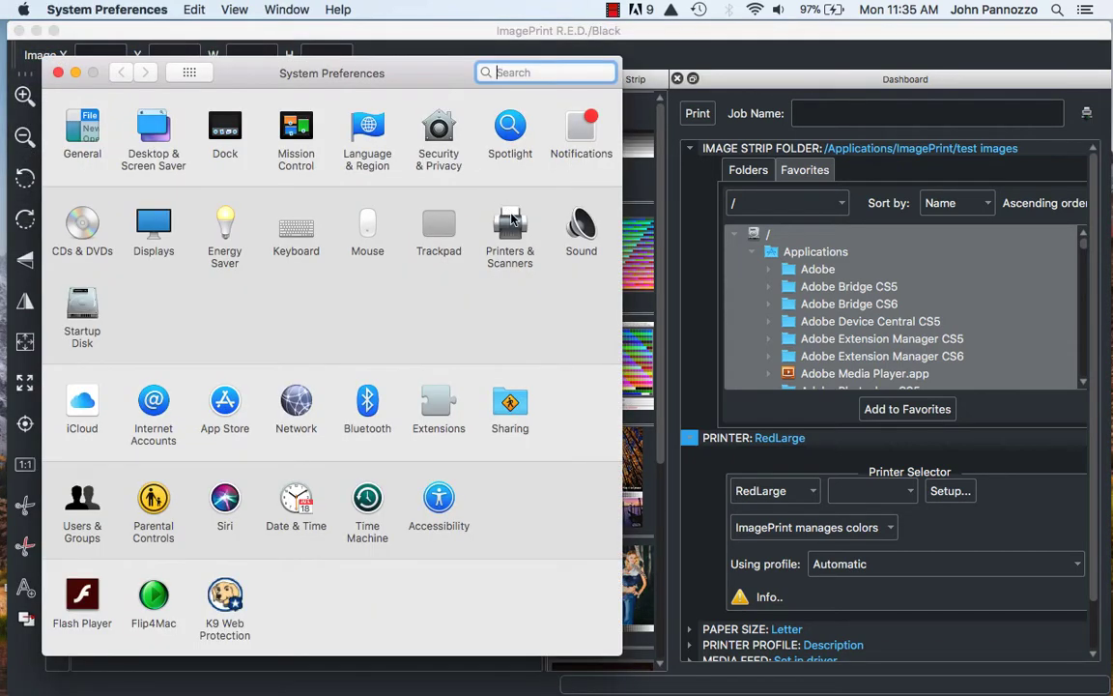
pyautogui.click(511, 228)
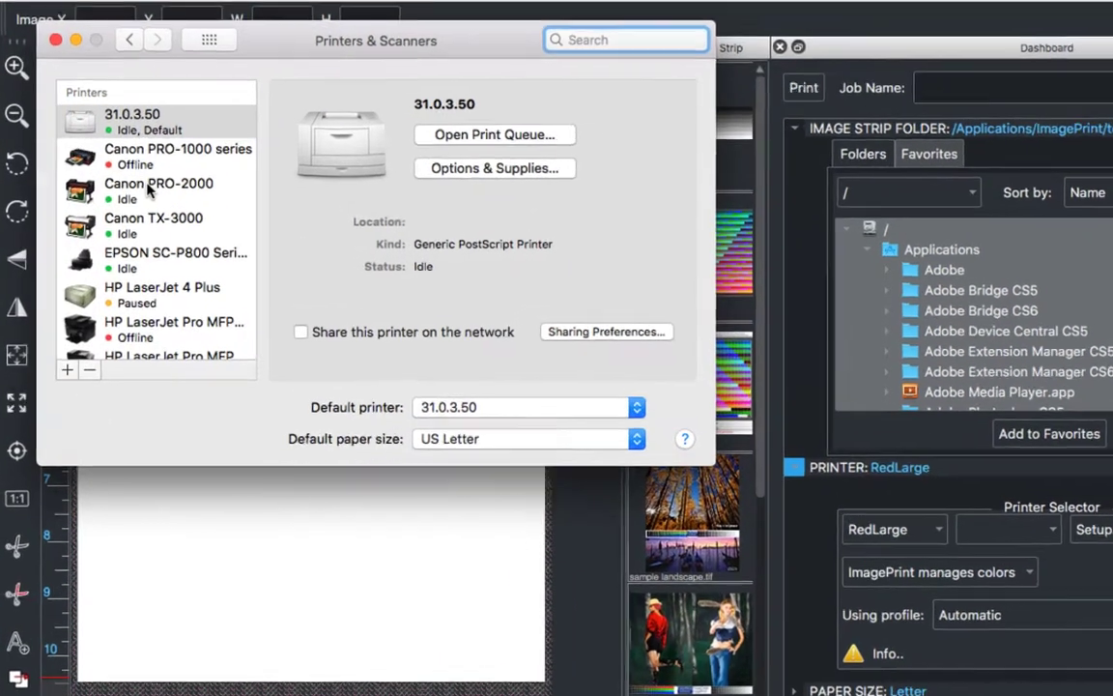
pyautogui.click(150, 190)
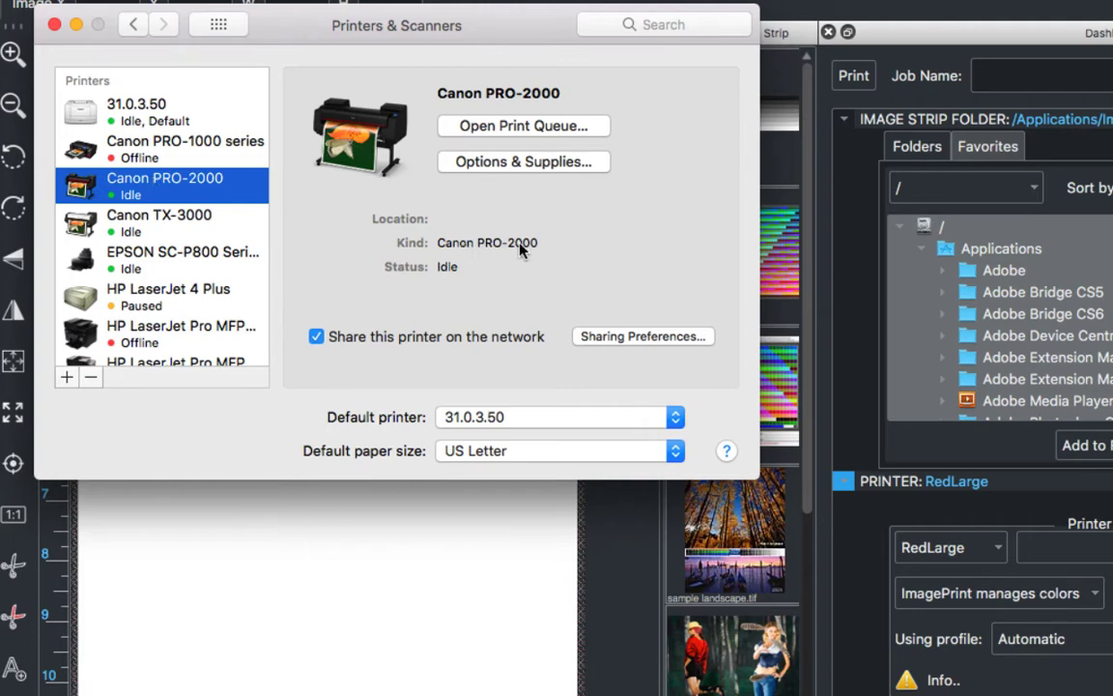
# Step: Delete the EPSON SC-P800 Series 2 printer, then bring up the add-printer choices
pyautogui.click(138, 253)
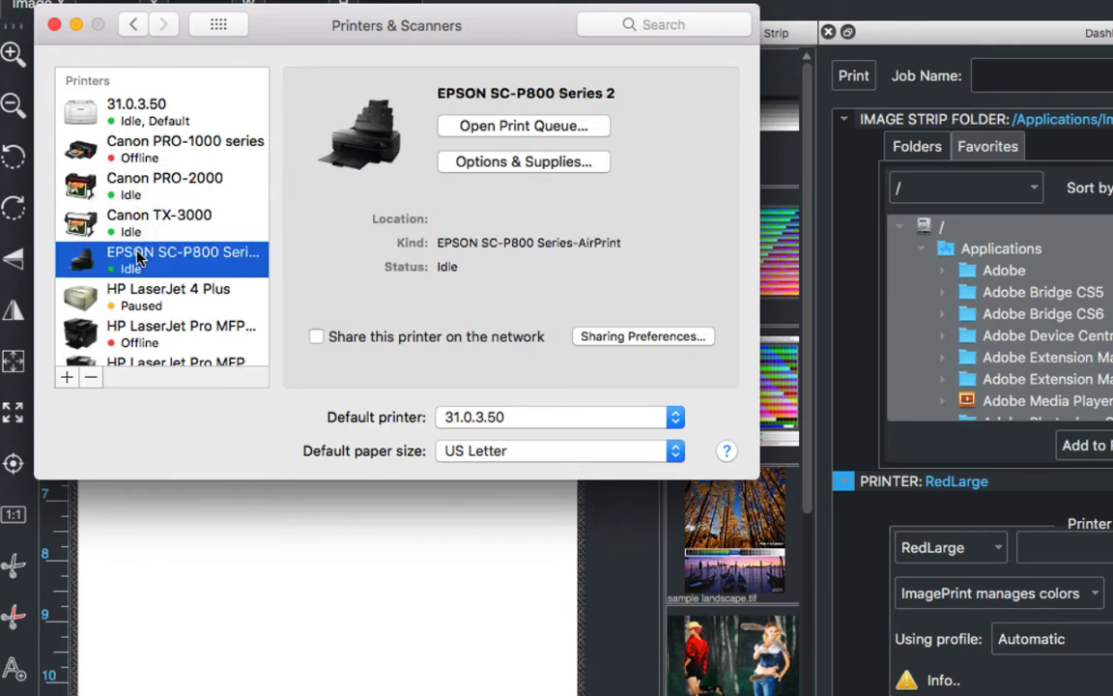
pyautogui.click(90, 379)
pyautogui.click(515, 158)
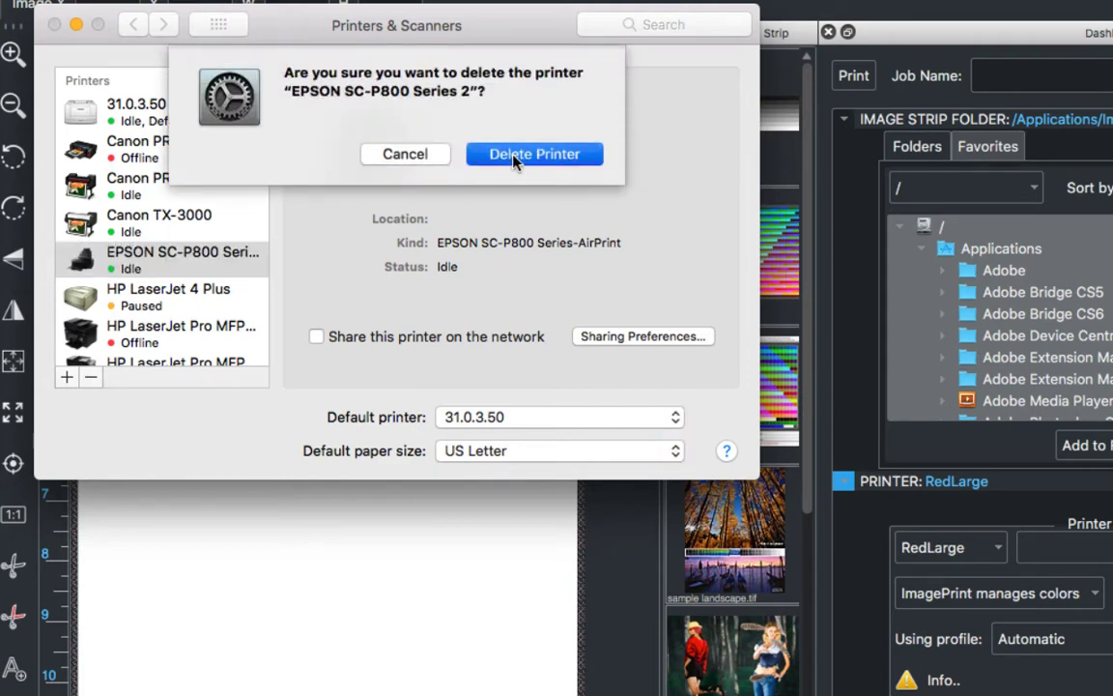
pyautogui.click(67, 378)
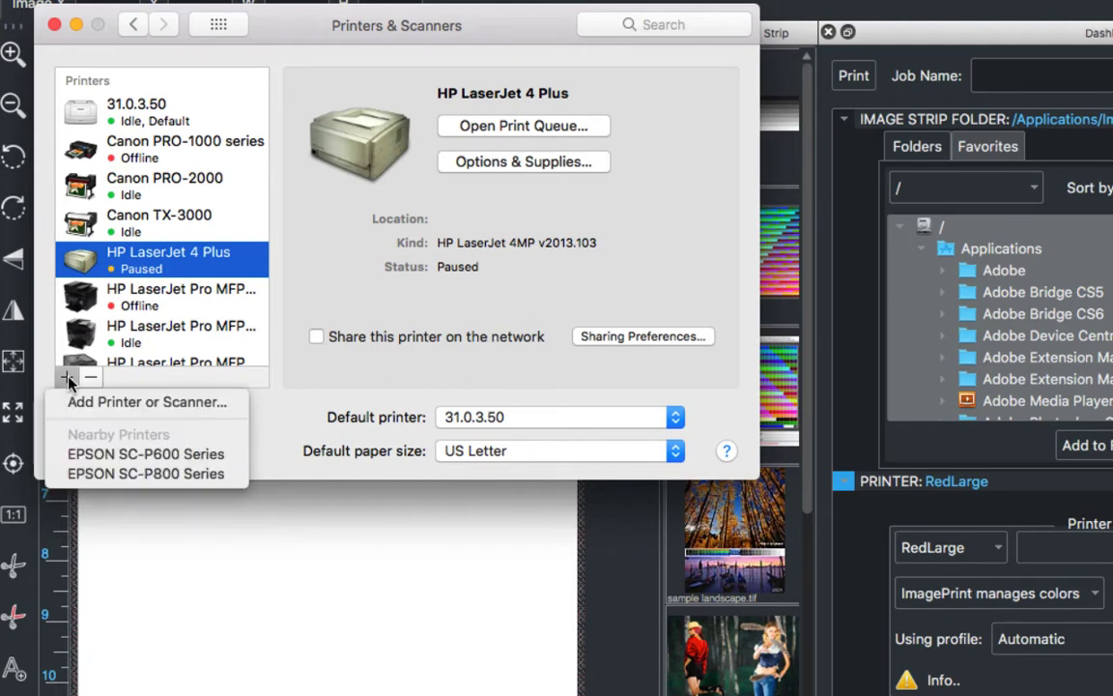
# Step: Add the Bonjour EPSON SC-P800 Series printer with the EPSON SC-P800 Series driver instead of AirPrint
pyautogui.click(99, 401)
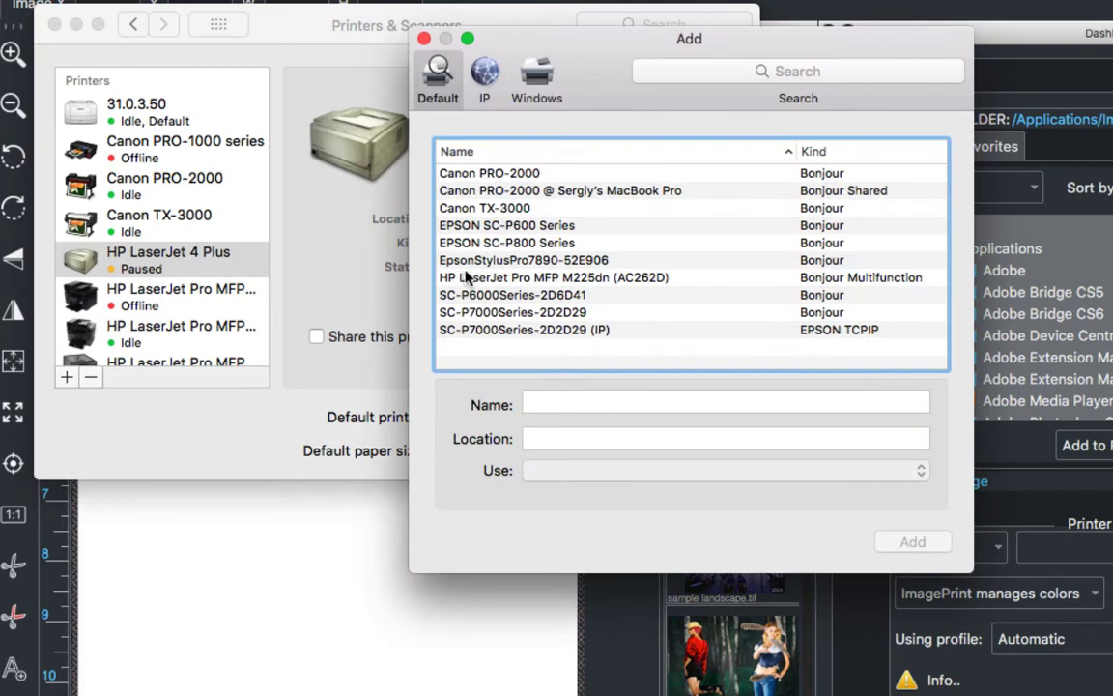
pyautogui.click(493, 243)
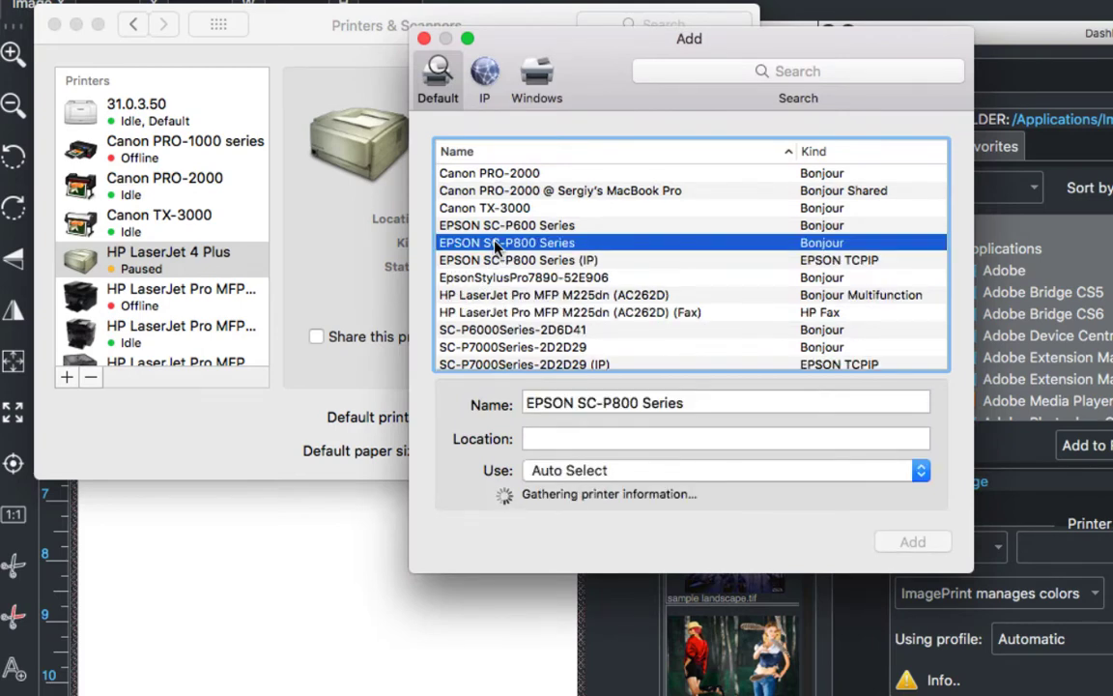
pyautogui.click(665, 480)
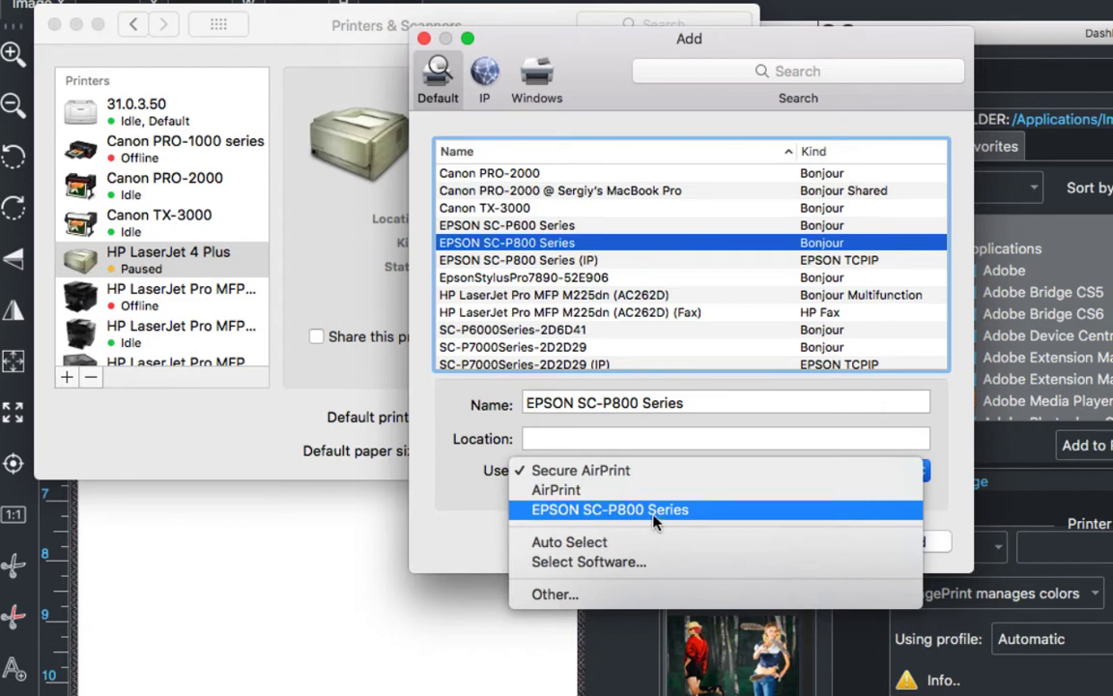
pyautogui.click(653, 510)
pyautogui.click(909, 537)
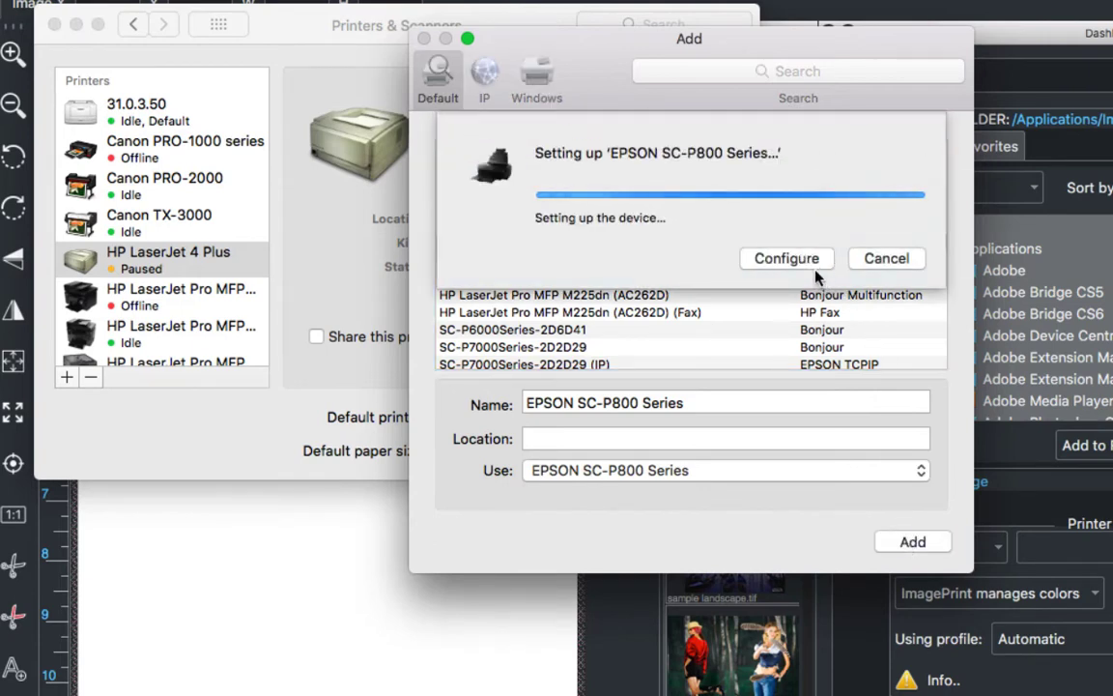
pyautogui.click(790, 261)
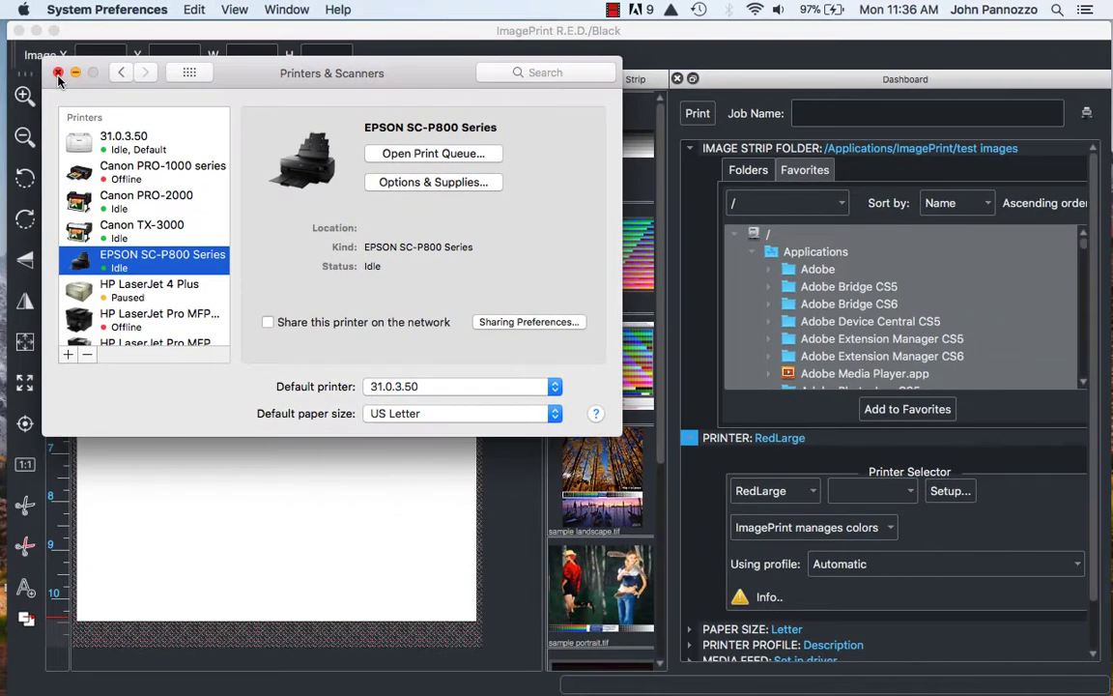
# Step: Close System Preferences and choose EPSON SC-P800 Series as the printer in ImagePrint's print setup
pyautogui.click(56, 55)
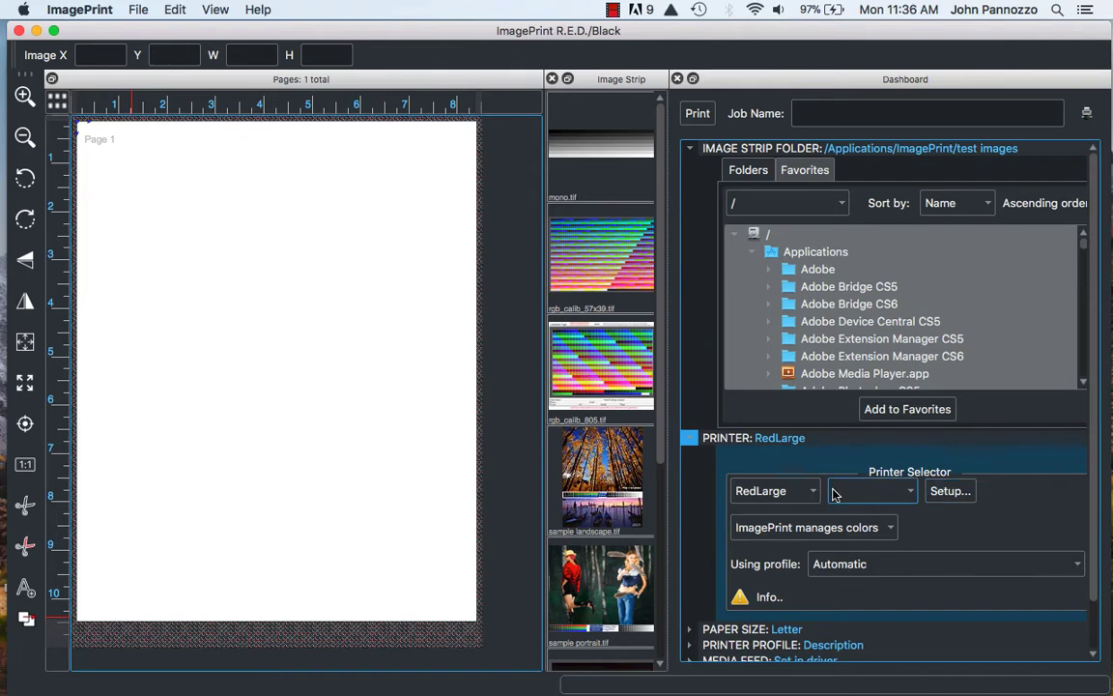
pyautogui.click(949, 491)
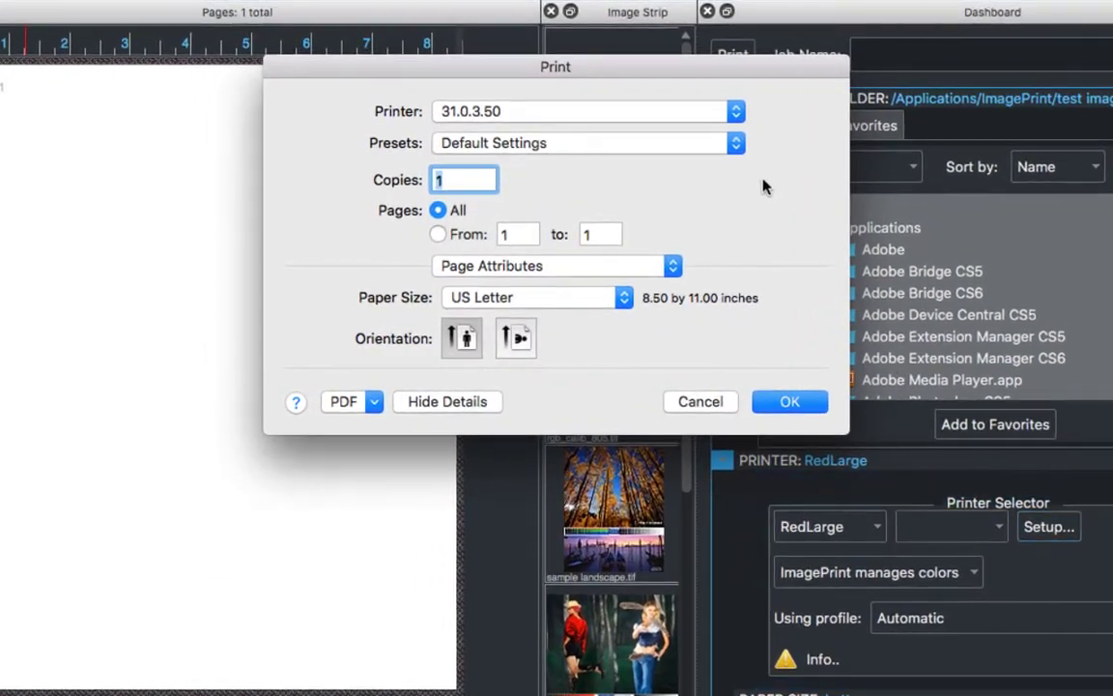
pyautogui.click(734, 113)
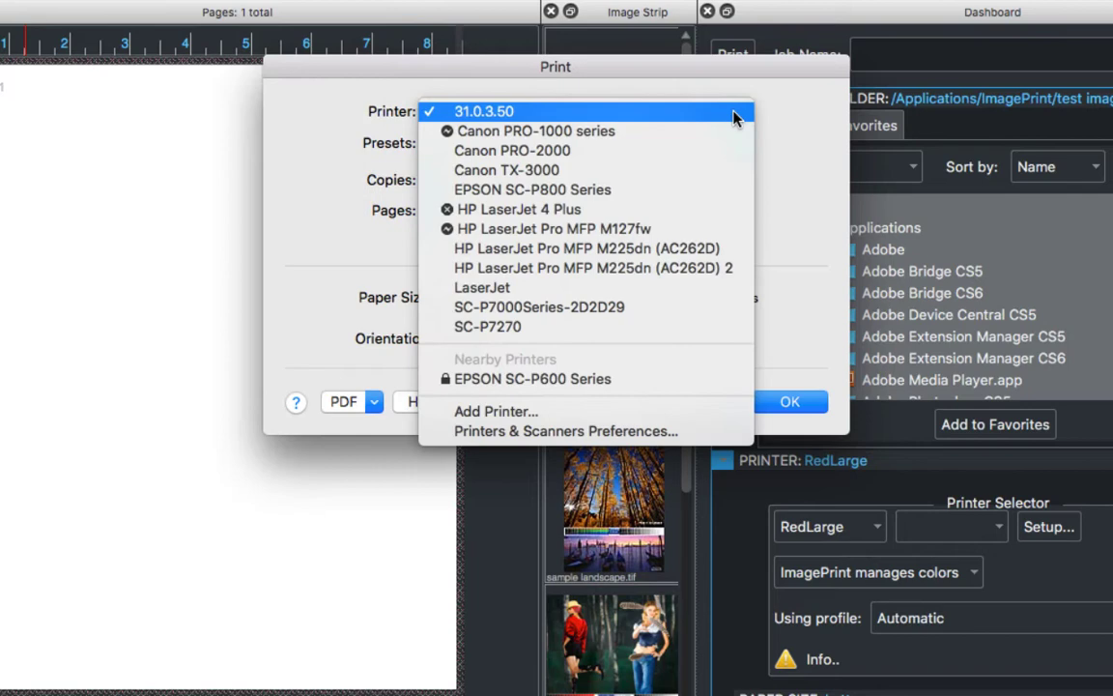
pyautogui.click(652, 190)
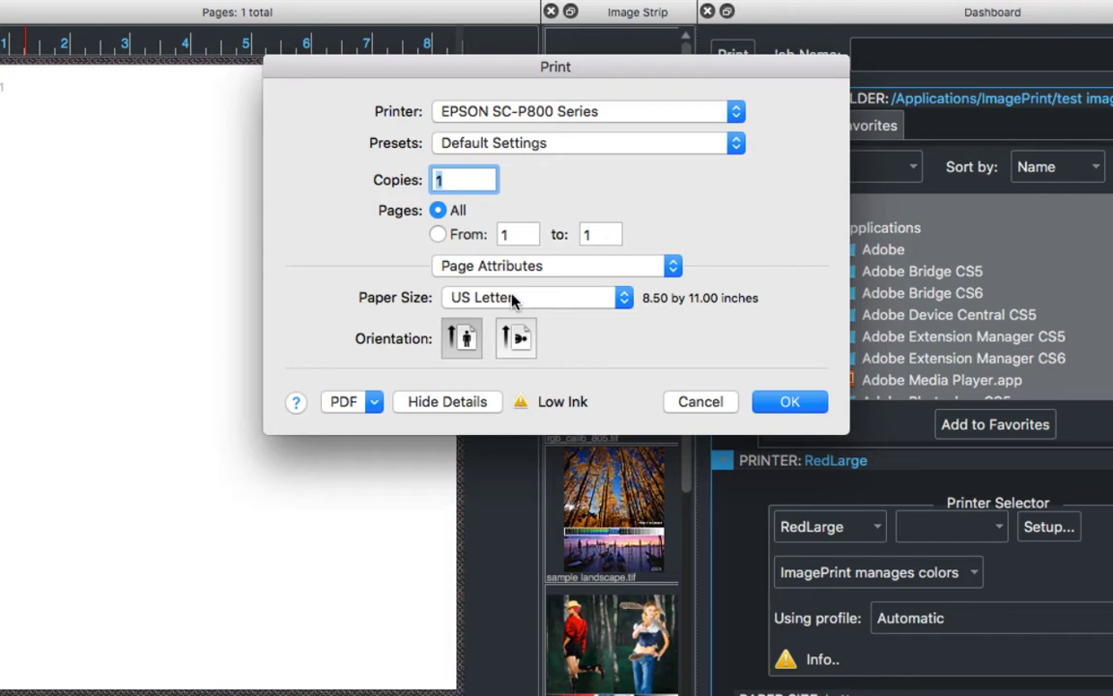
# Step: Check the Color Matching section, then switch to the SC-P800's Printer Settings panel
pyautogui.click(674, 270)
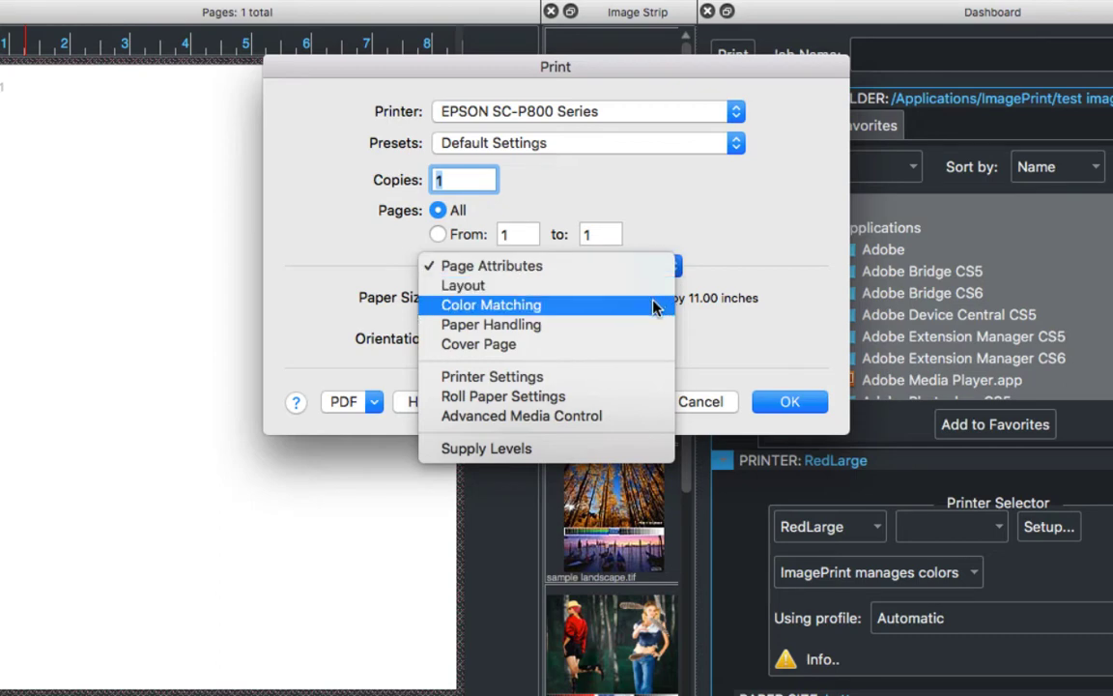
pyautogui.click(653, 305)
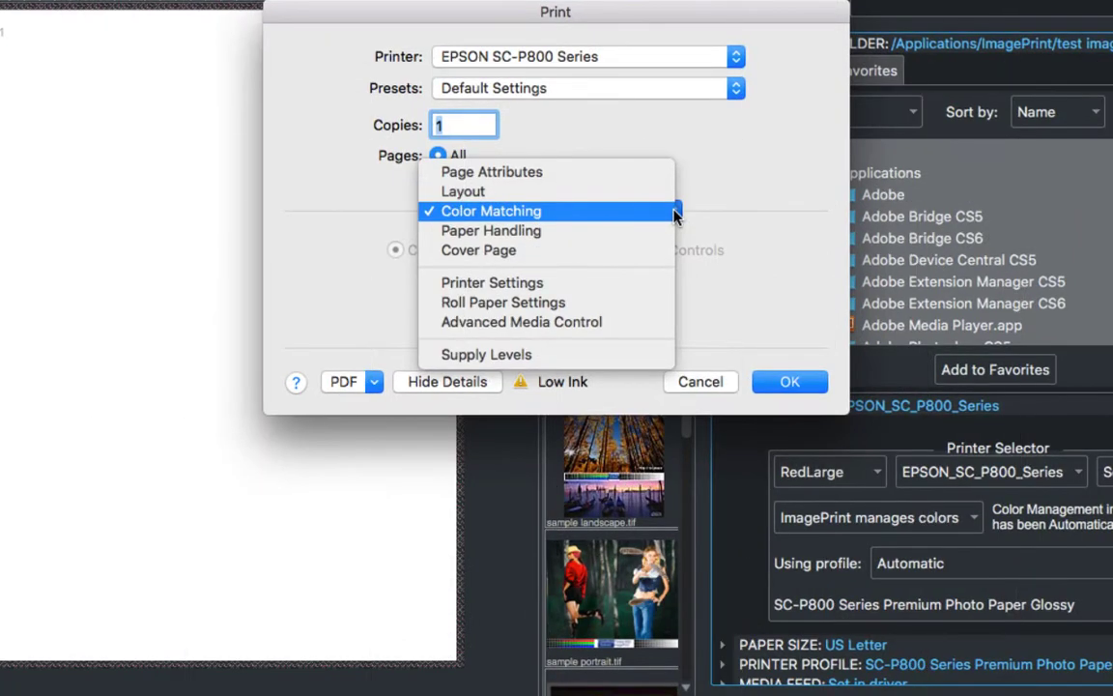
pyautogui.click(566, 282)
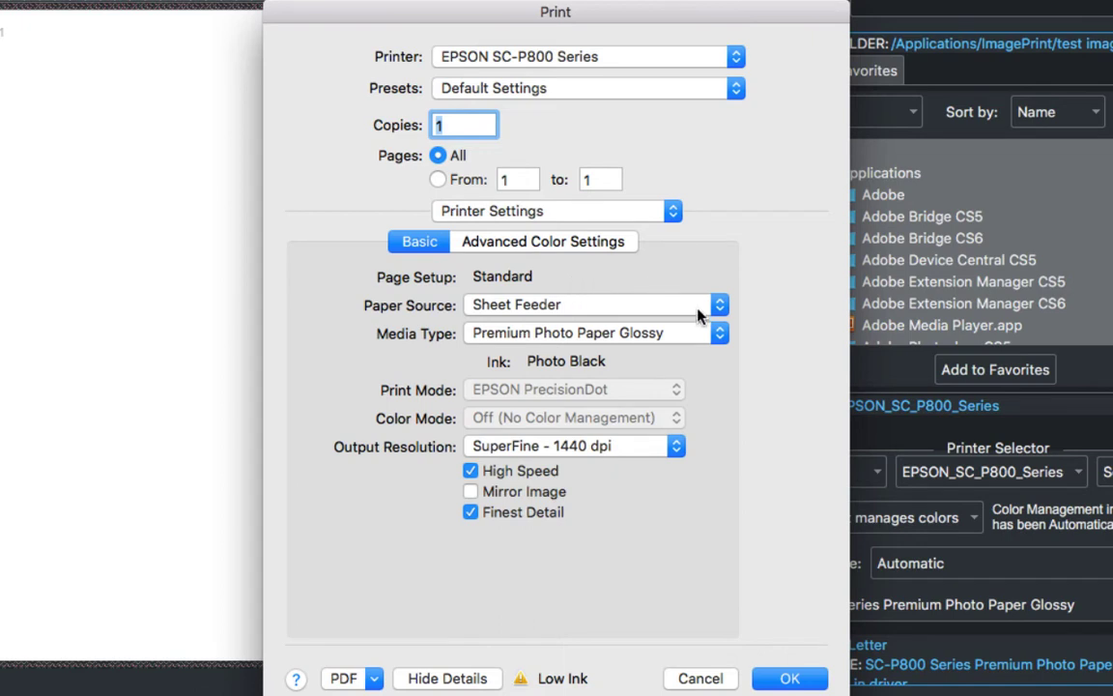
# Step: Set the media type to Plain Paper / Bright White Paper and accept the Epson settings
pyautogui.click(719, 334)
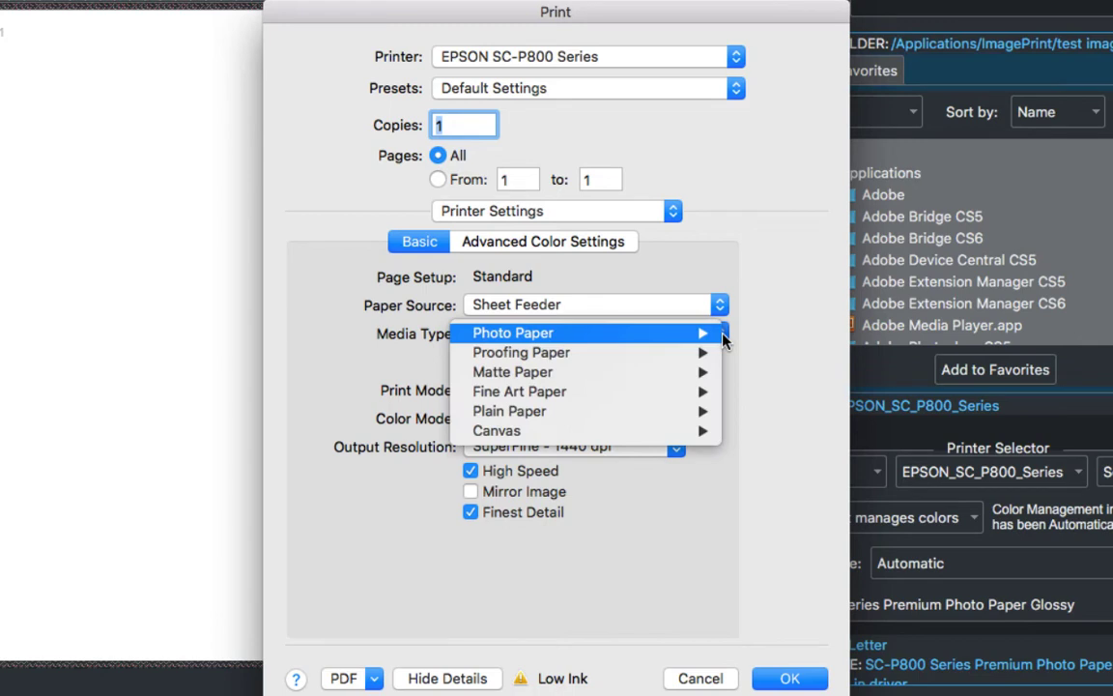
pyautogui.moveTo(651, 407)
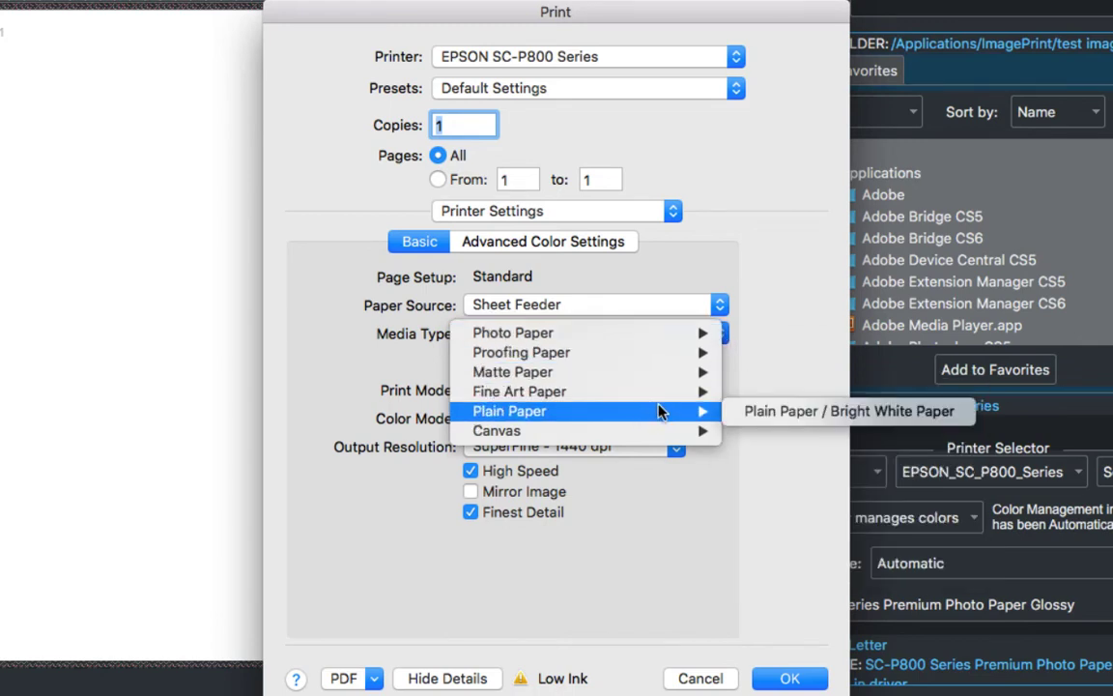
pyautogui.click(788, 411)
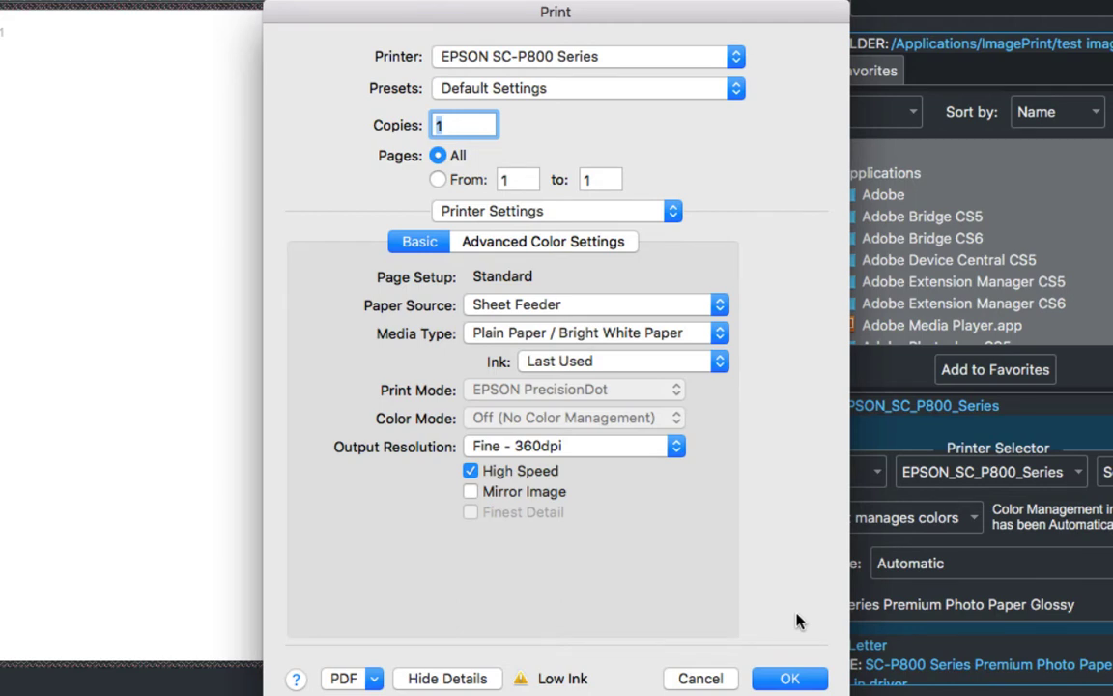
pyautogui.click(788, 679)
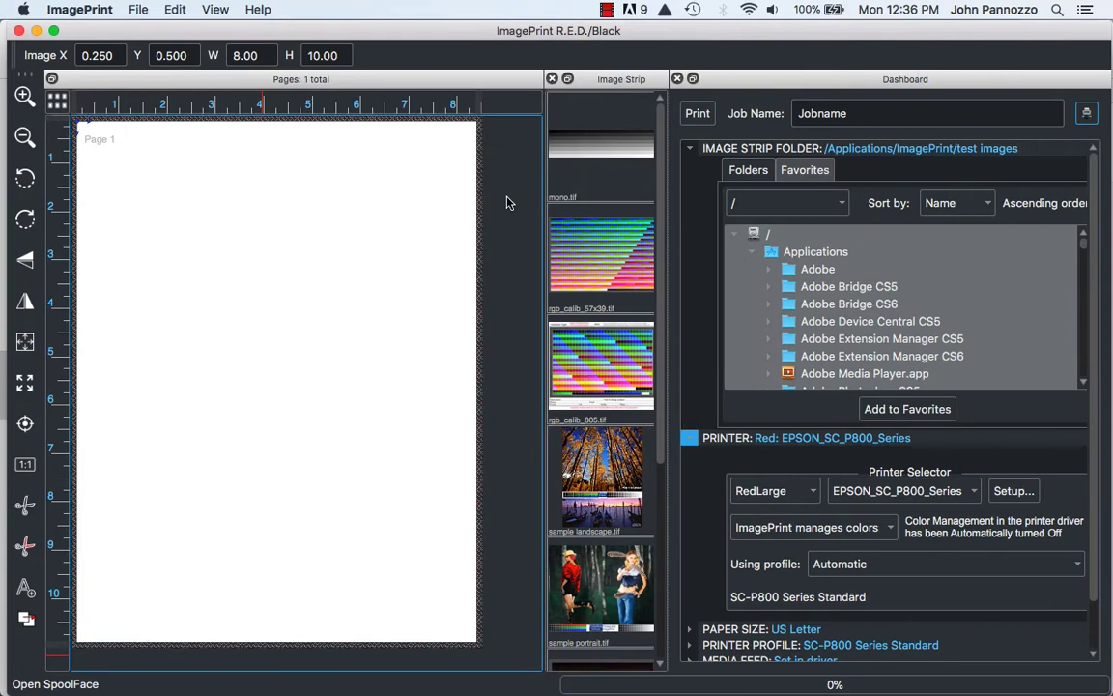
# Step: Drag sample landscape.tif from the Image Strip onto the page and centre it
pyautogui.moveTo(603, 468); pyautogui.dragTo(274, 267)
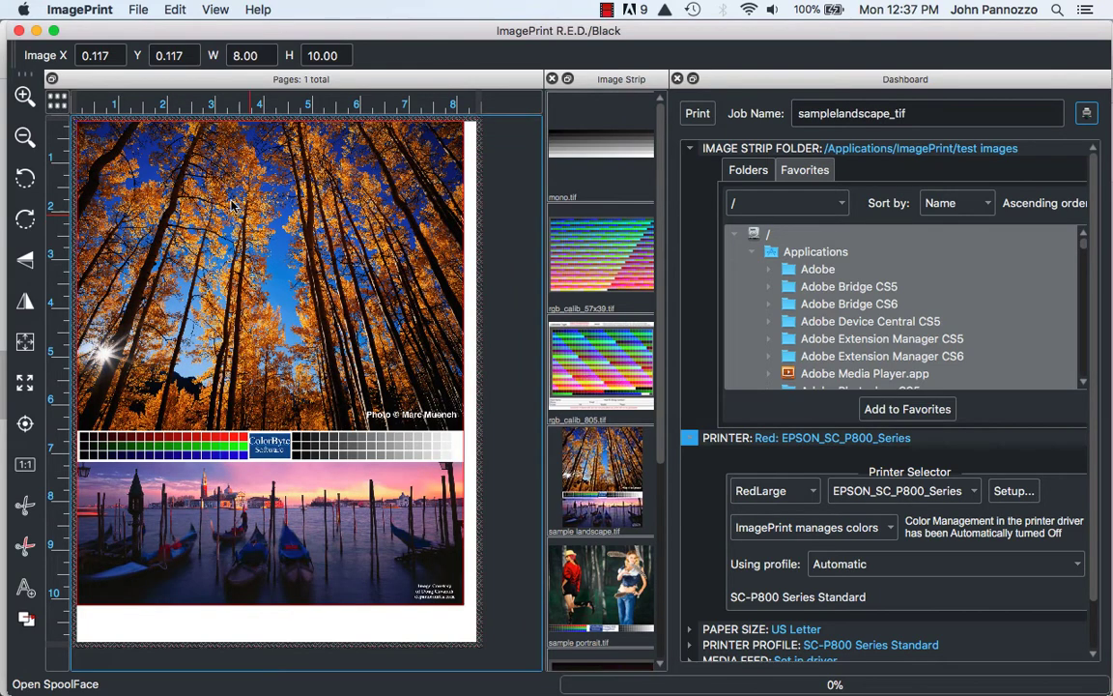
pyautogui.click(25, 425)
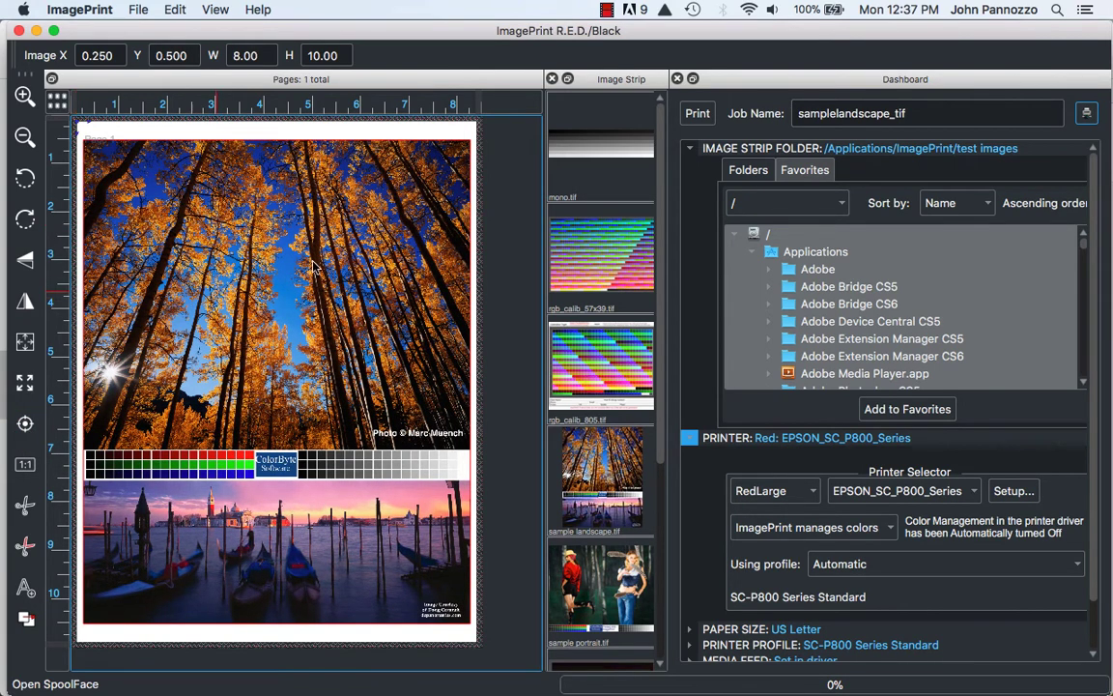
# Step: Print the layout, open SpoolFace, and select active job 12, then saved job 11
pyautogui.click(699, 114)
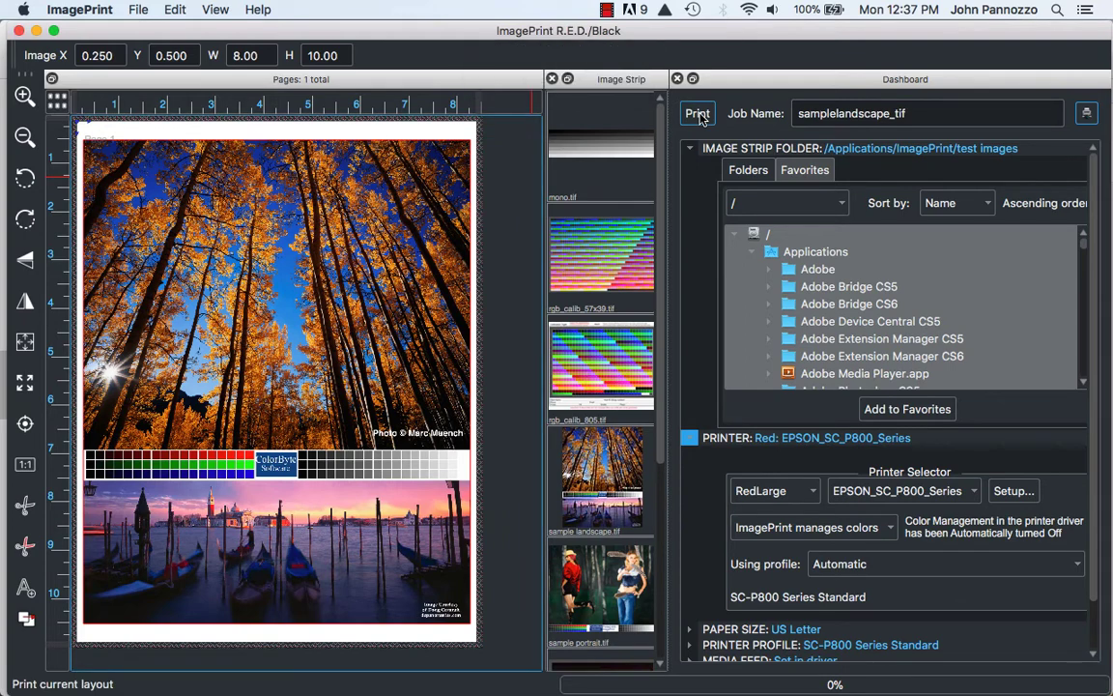
pyautogui.click(1087, 115)
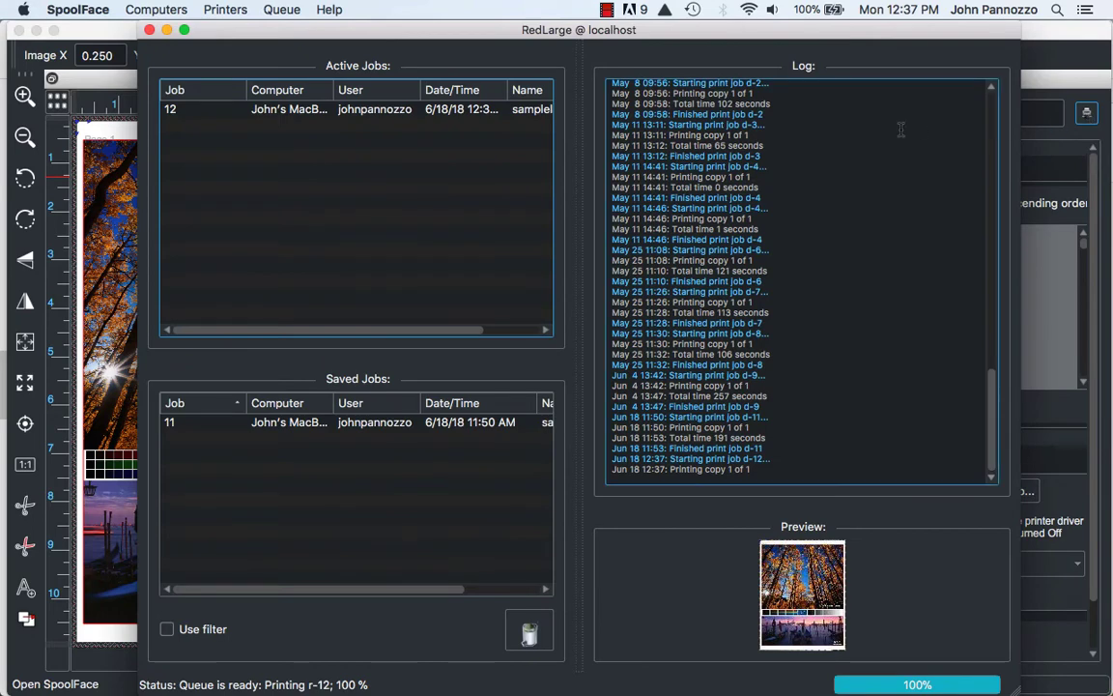
pyautogui.click(404, 110)
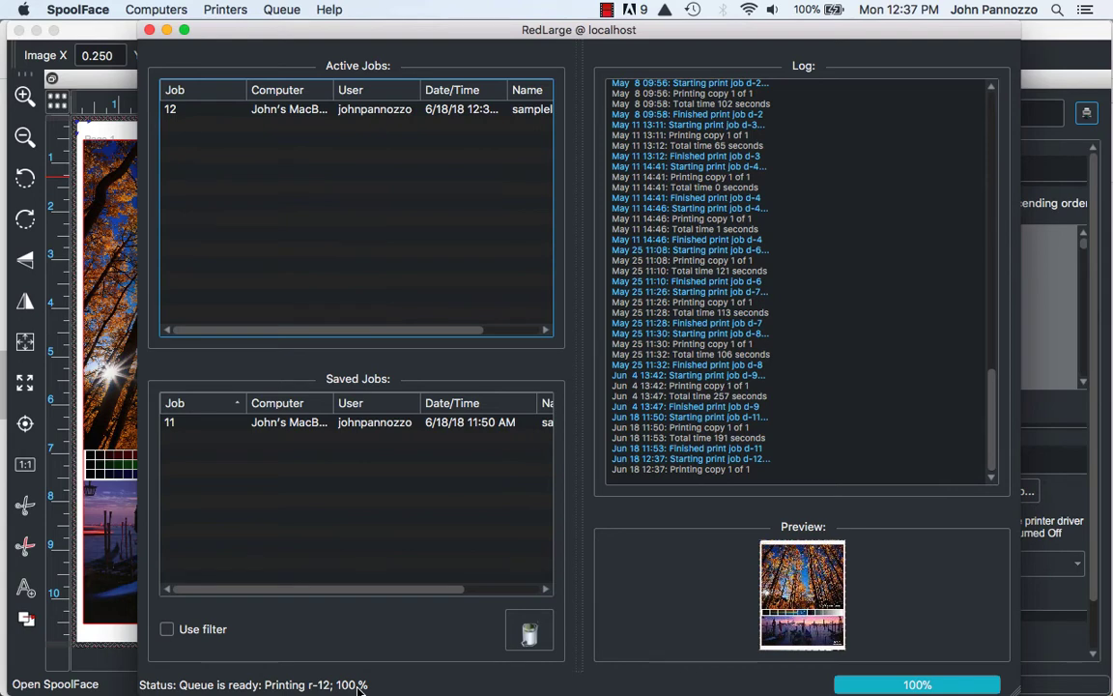
pyautogui.click(537, 422)
# Step: Check the log after job 12 finishes, reporting no dongle or valid licence found
pyautogui.click(679, 427)
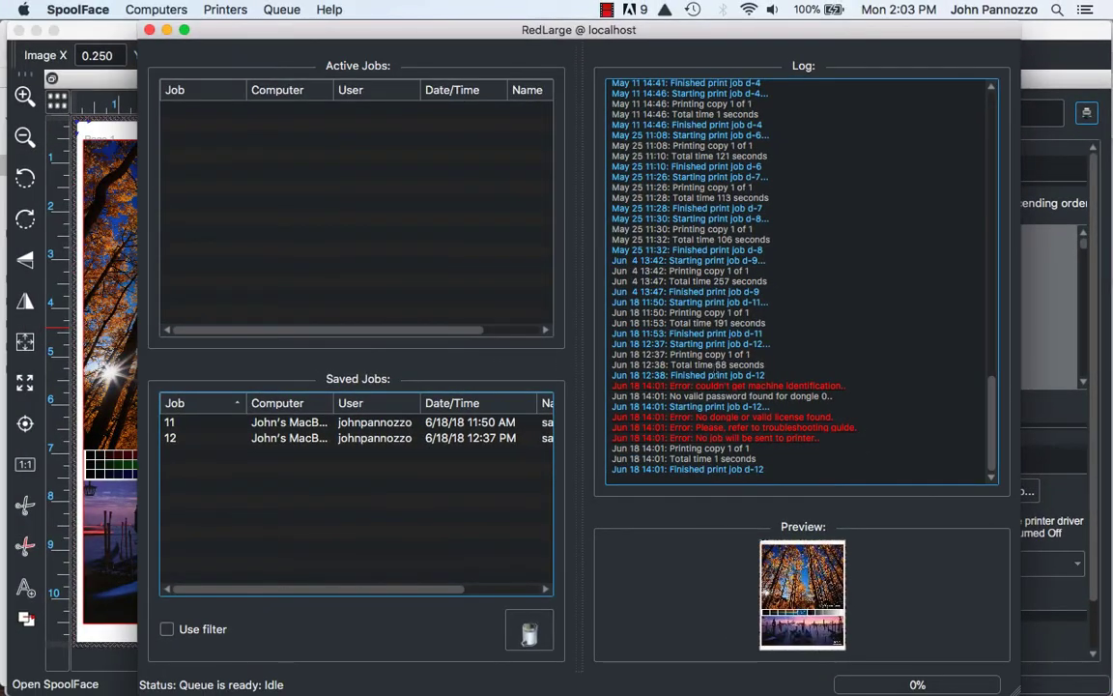
# Step: Set the queue's Demo behavior to Do print if demo and select saved job 12
pyautogui.click(421, 162)
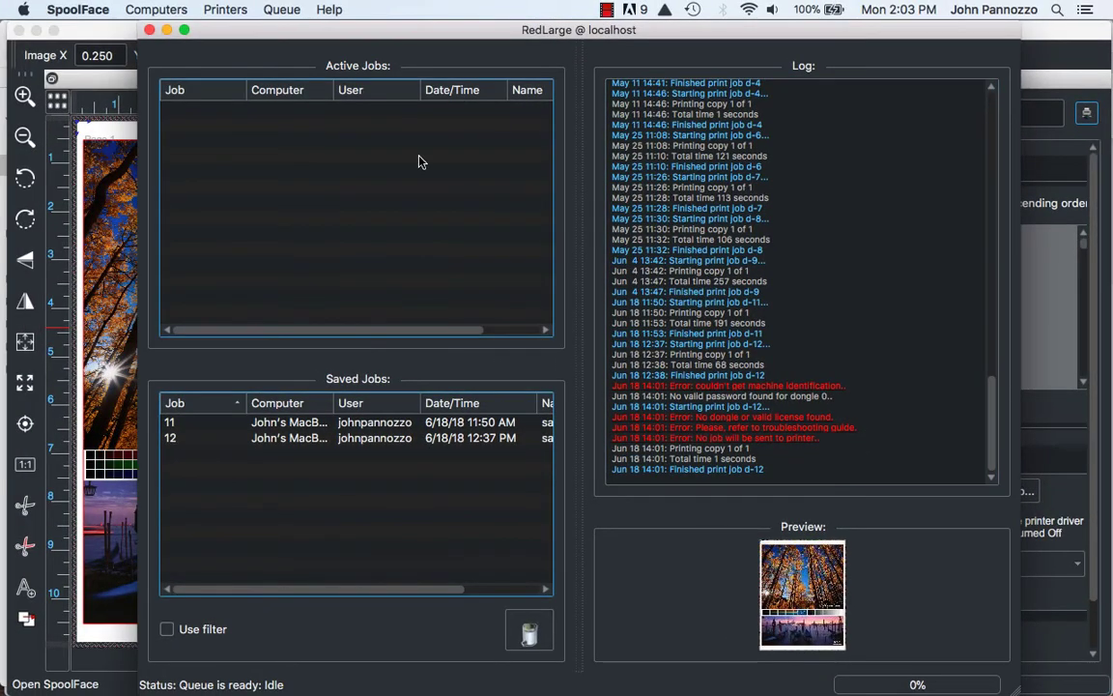
pyautogui.click(280, 9)
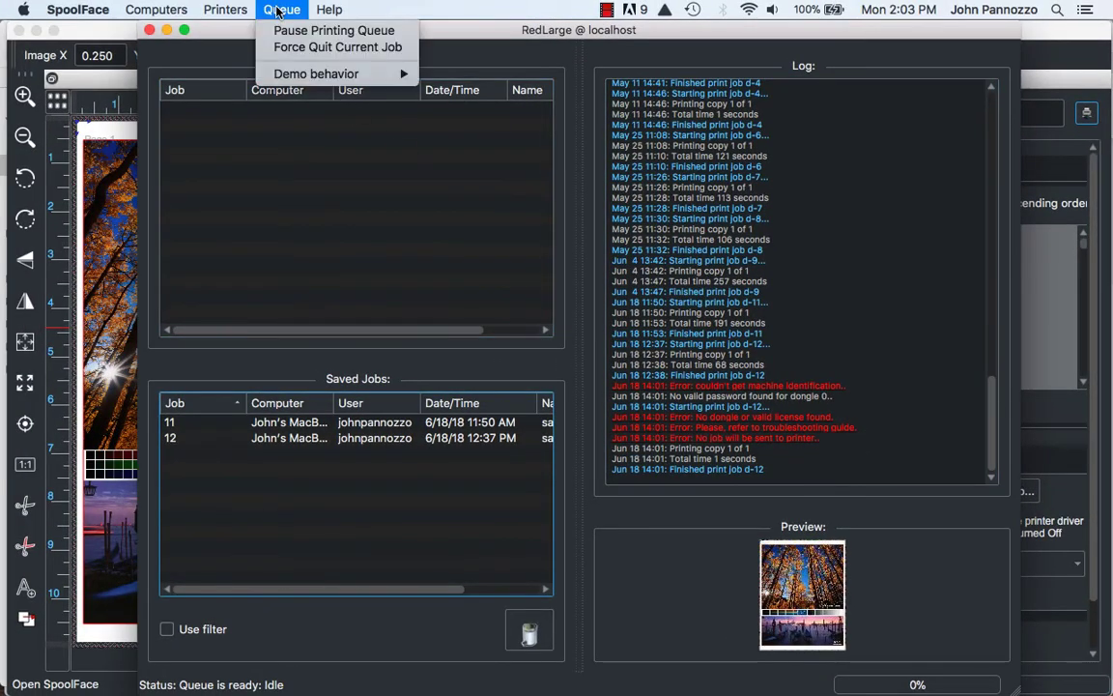
pyautogui.moveTo(291, 77)
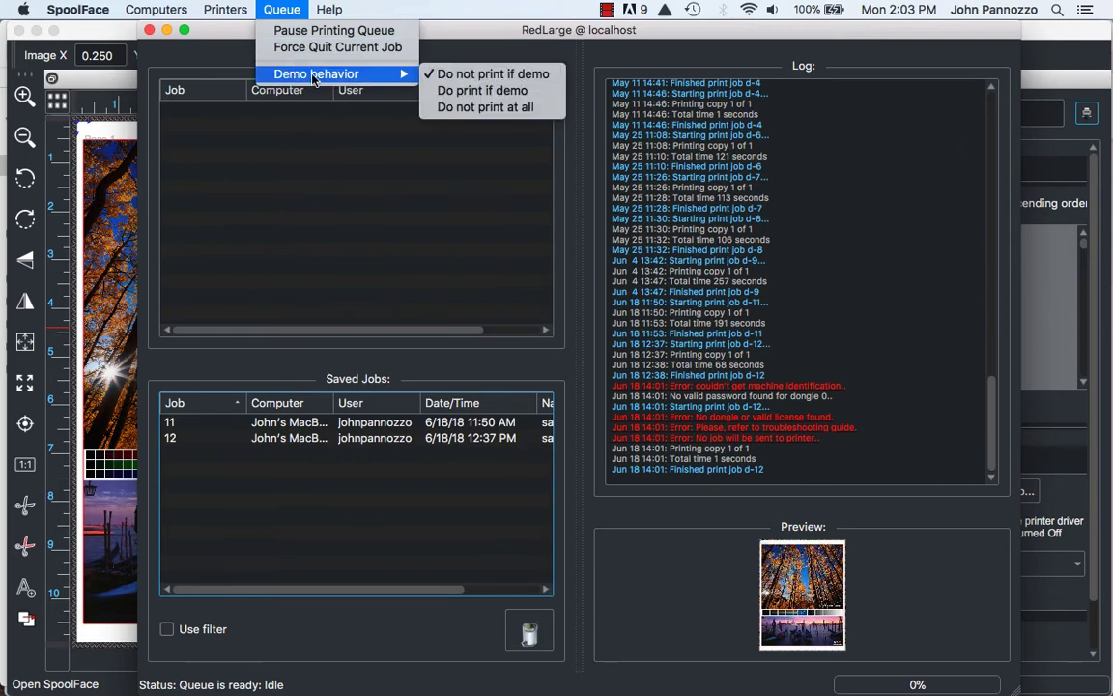
pyautogui.click(494, 90)
pyautogui.click(283, 439)
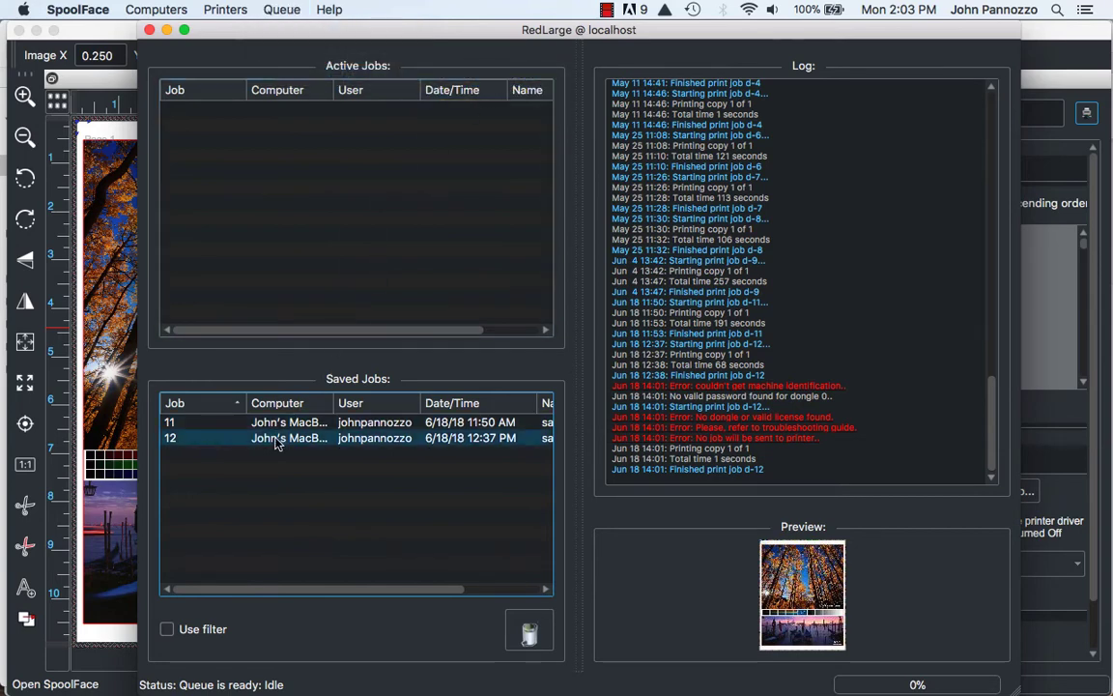
# Step: Drag saved job 12 into Active Jobs to reprint it, then reselect it in Saved Jobs
pyautogui.moveTo(283, 439); pyautogui.dragTo(311, 204)
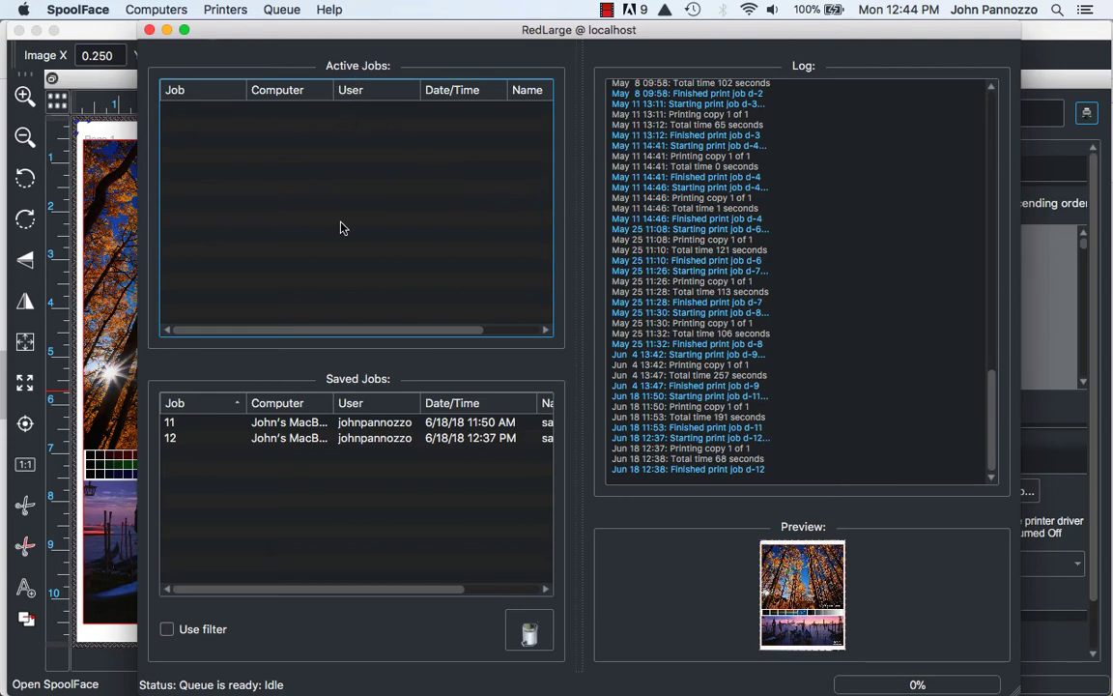
pyautogui.click(344, 437)
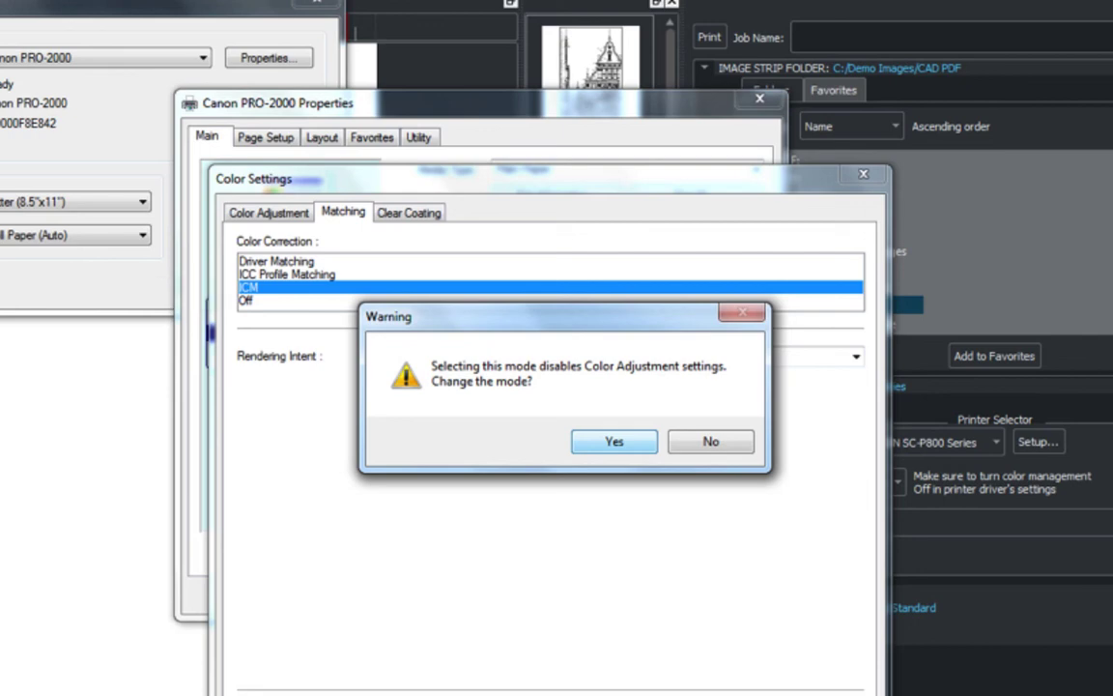
# Step: Confirm the mode-change warning, leaving ICM active with sRGB IEC61966-2.1 input and Perceptual intent
pyautogui.press('Return')
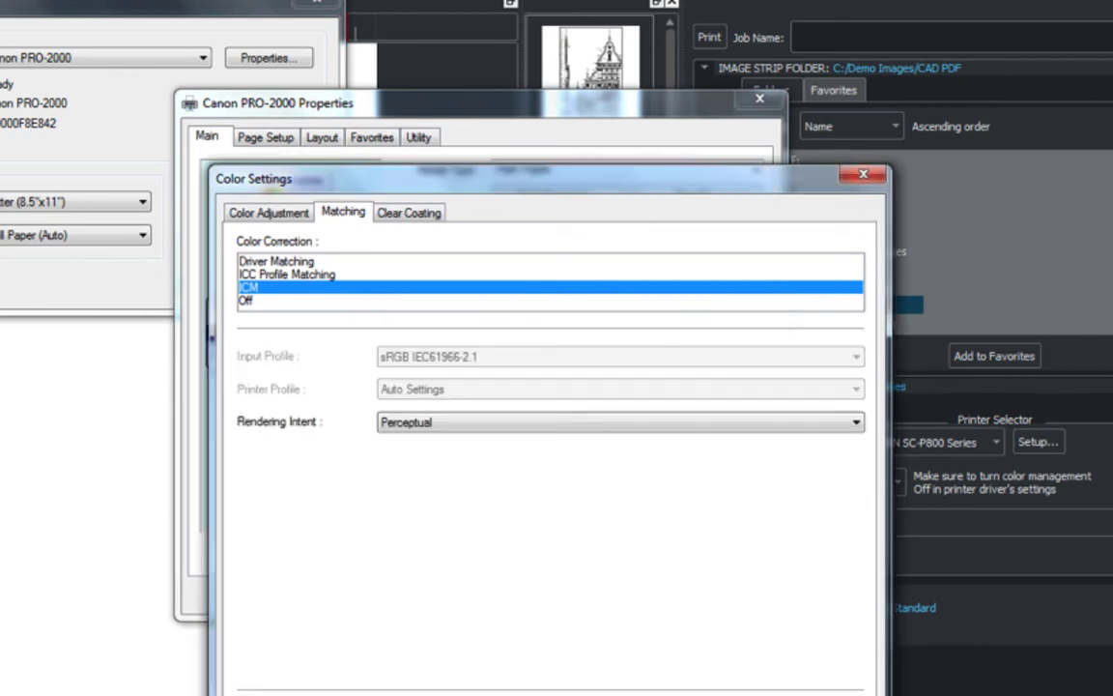